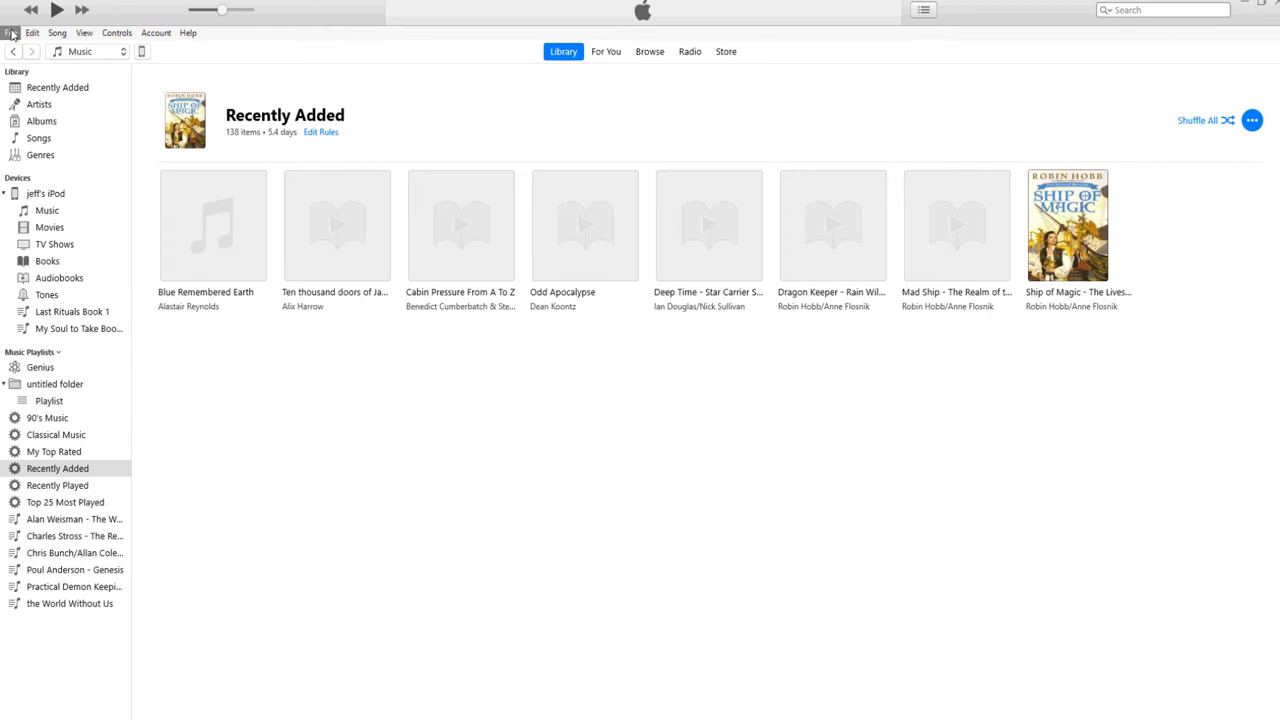
click(12, 33)
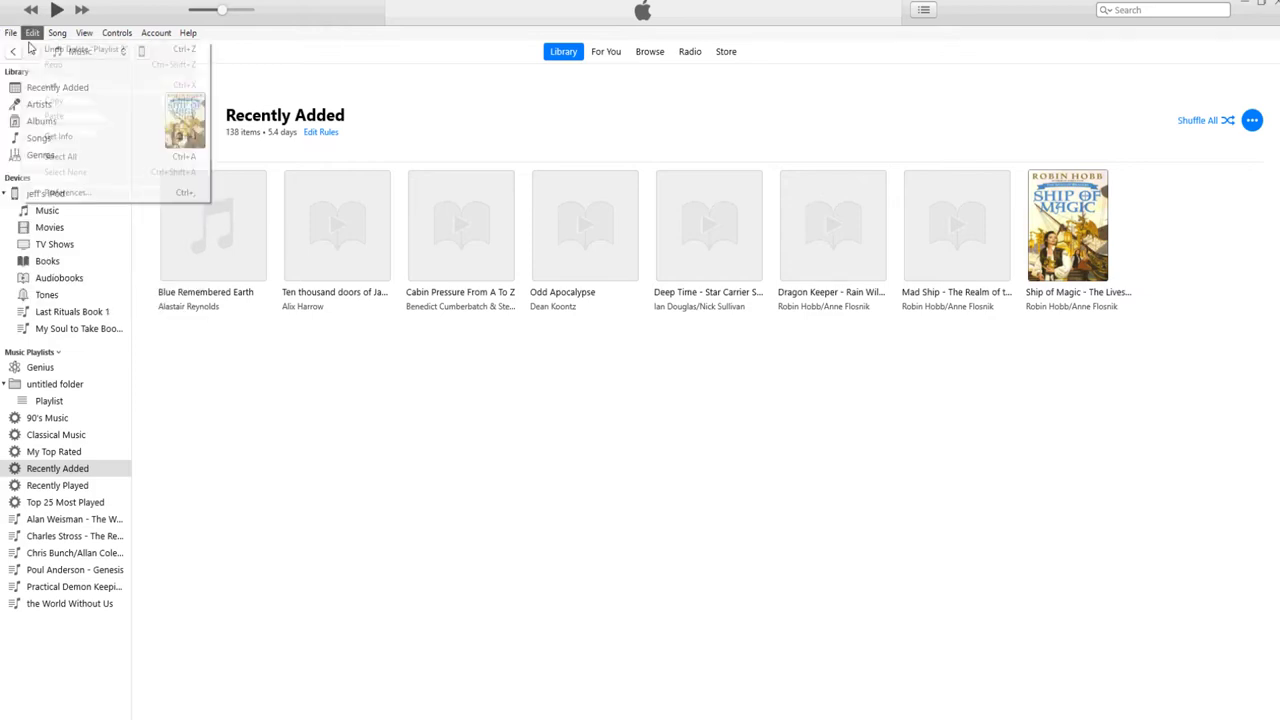
mouse_move(31, 50)
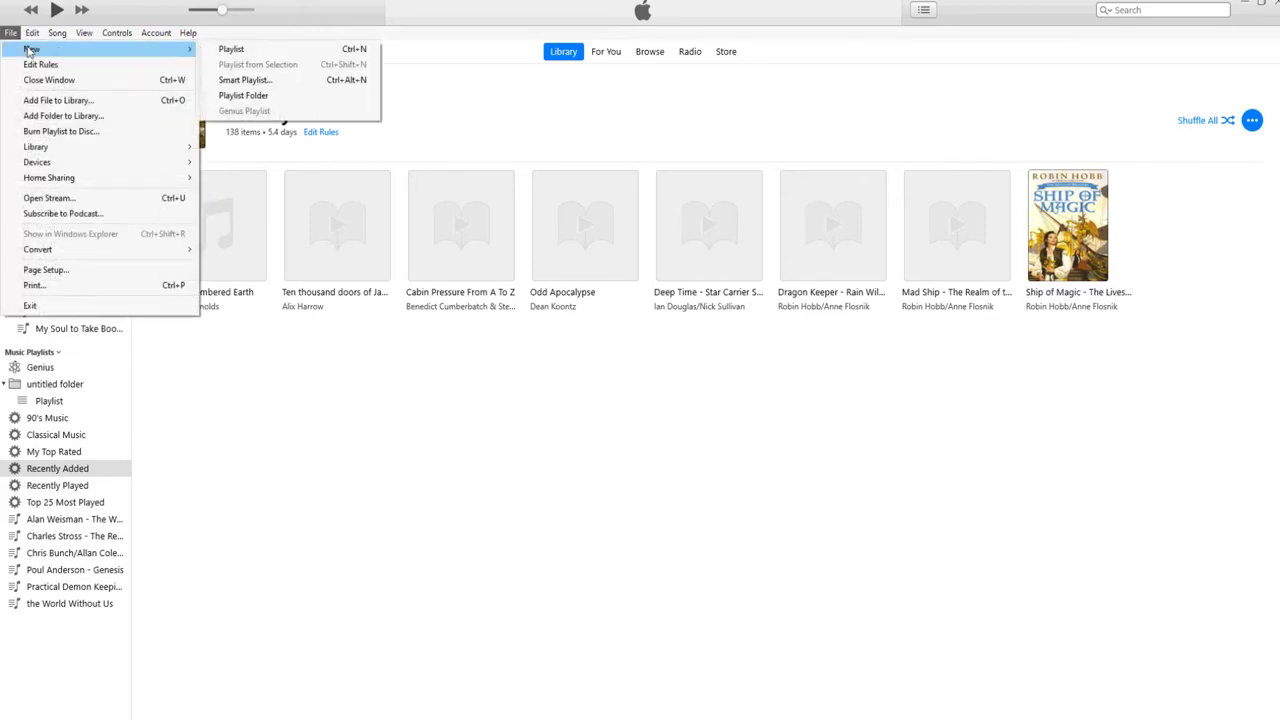
click(247, 82)
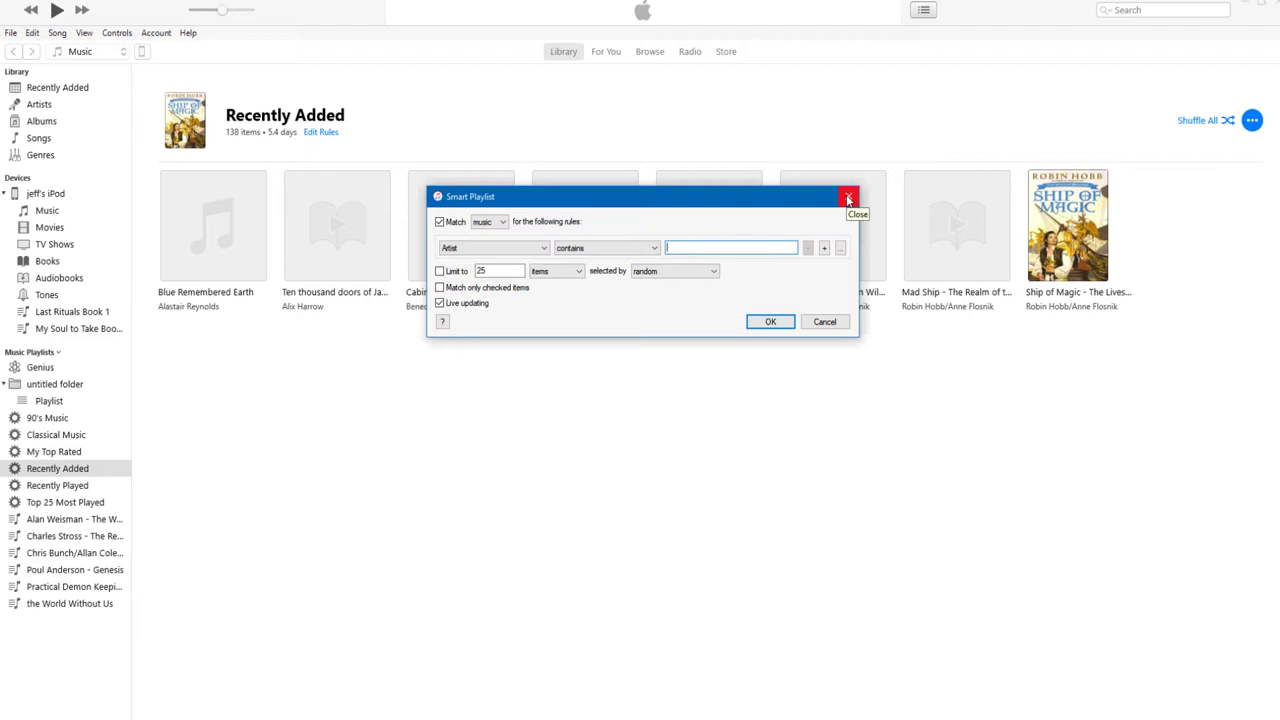
click(848, 198)
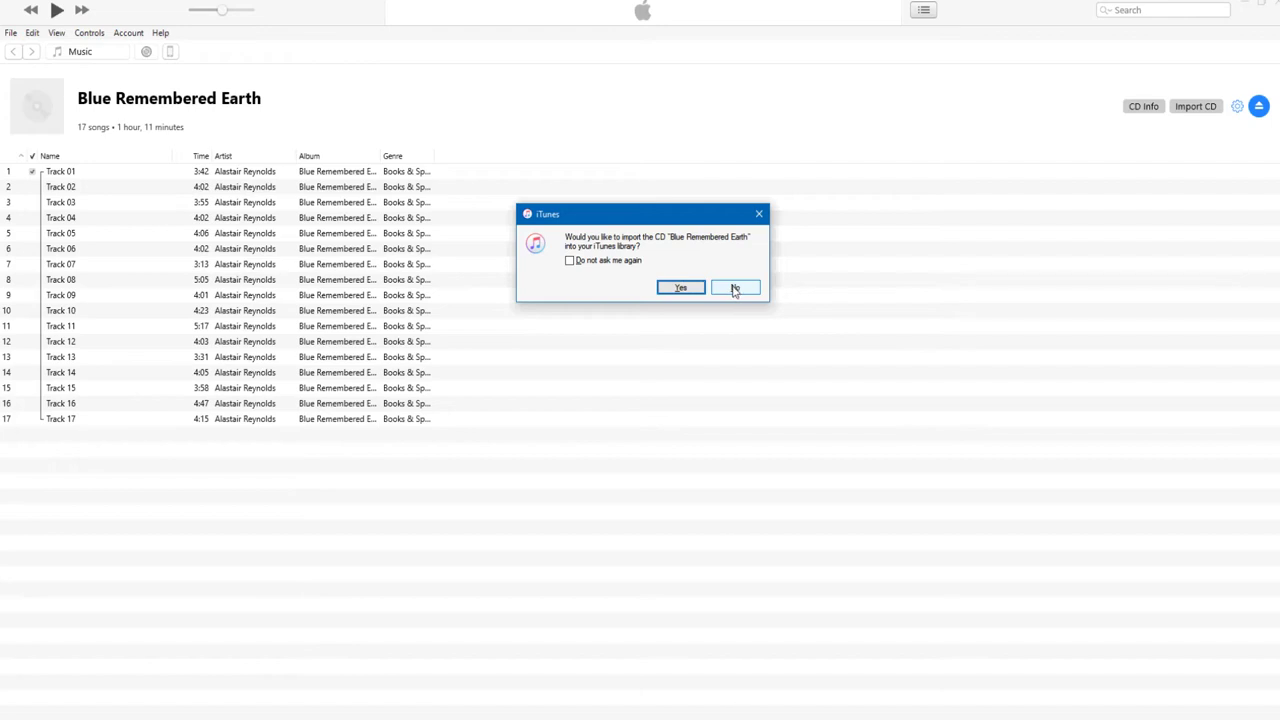
Decline the automatic import of the Blue Remembered Earth CD, select all its tracks and check the available CD track options
click(735, 288)
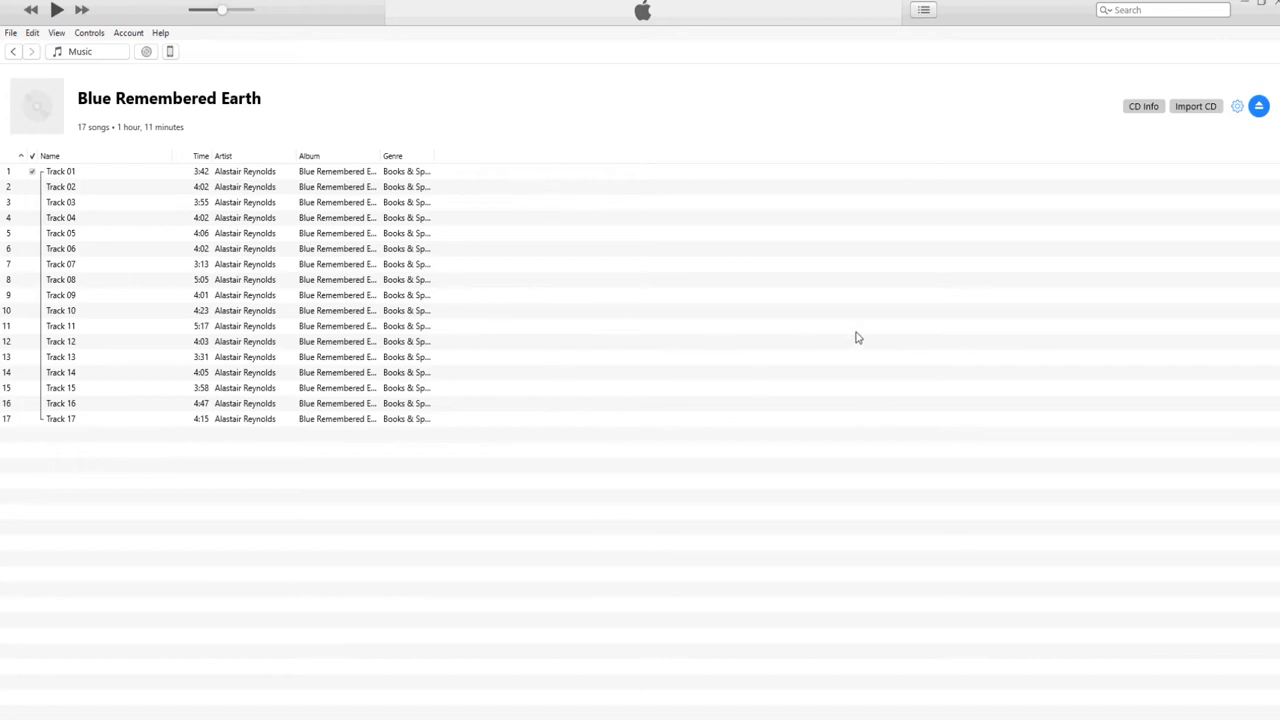
click(502, 176)
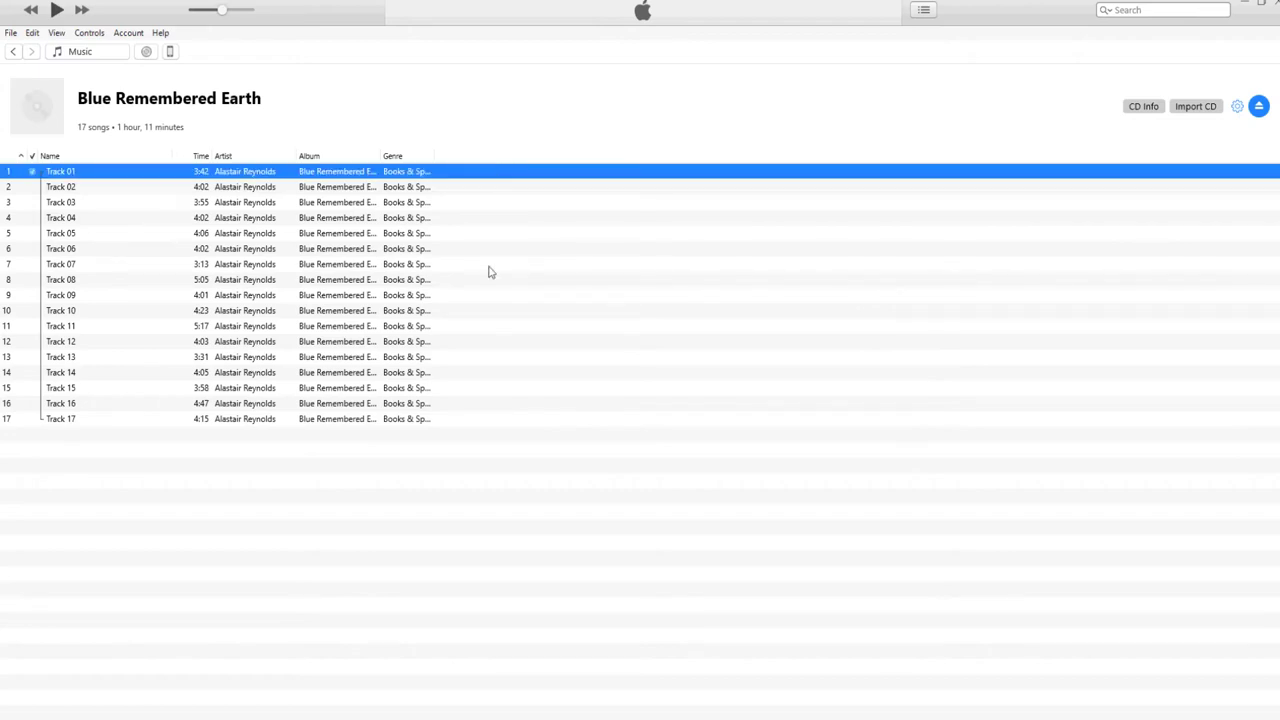
shift+click(485, 420)
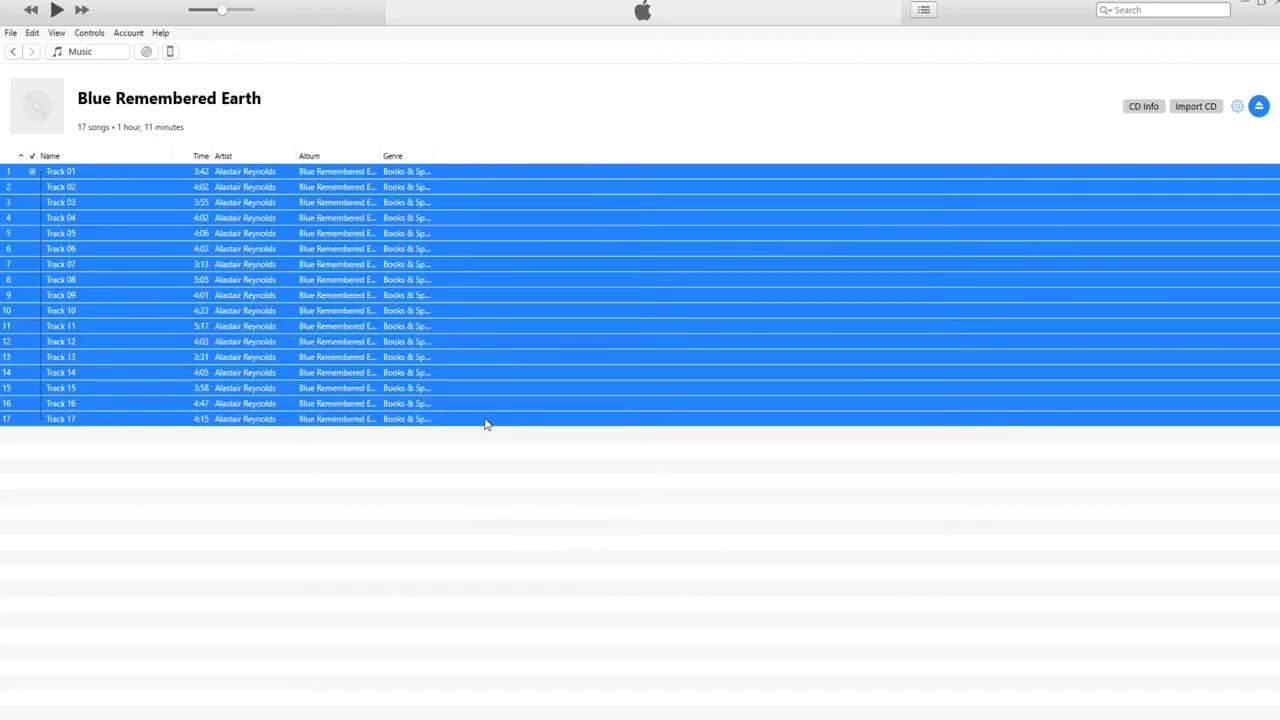
click(1237, 107)
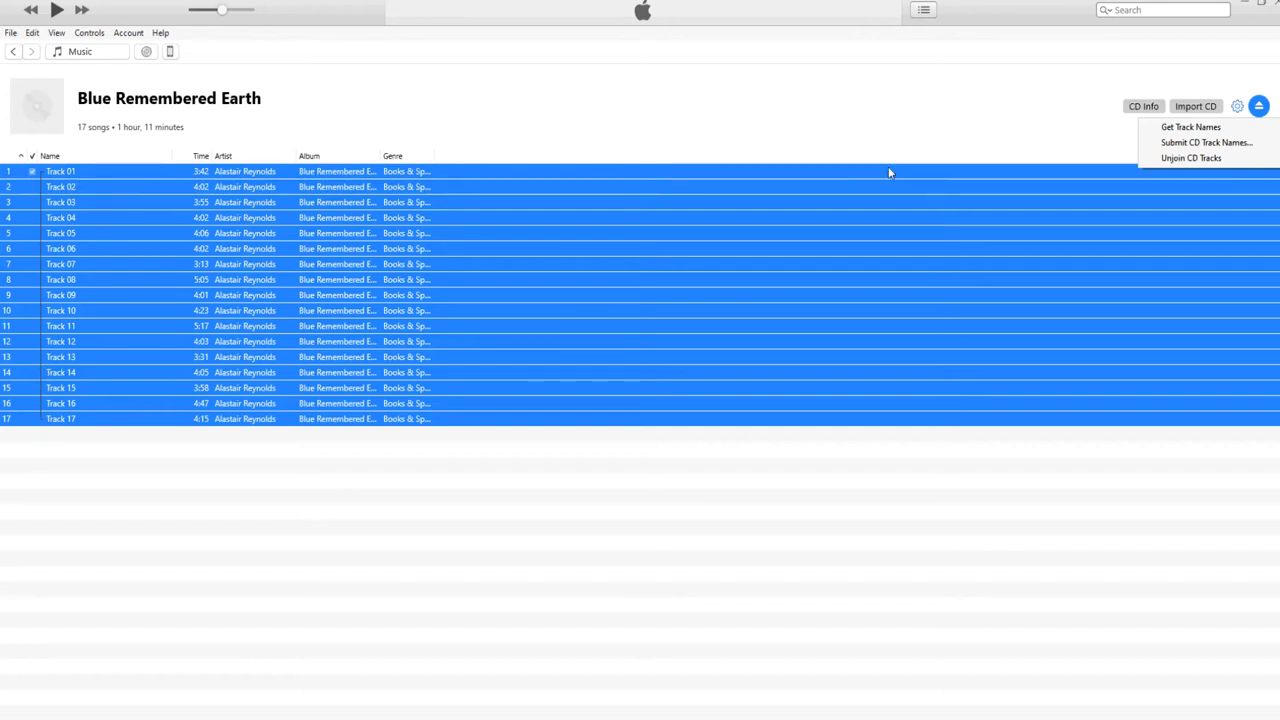
click(1116, 143)
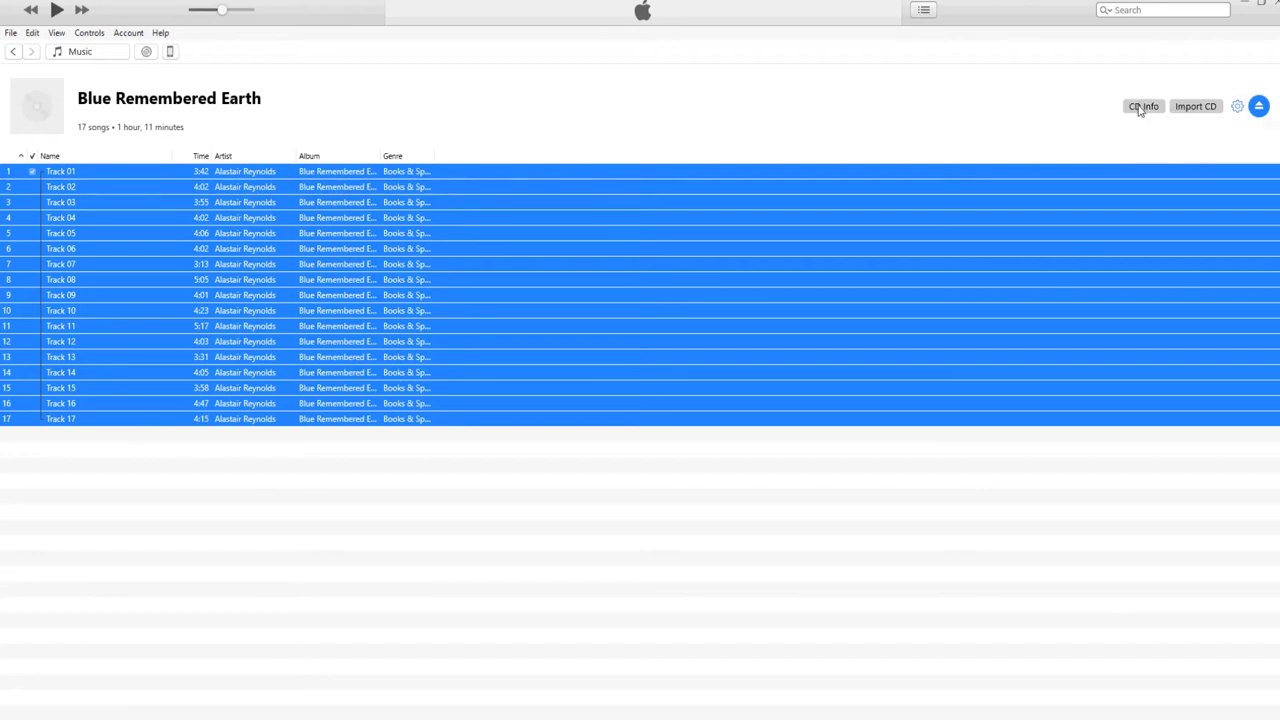
Review the artist, album, genre and disc number fields in the CD's info and accept them
click(1139, 107)
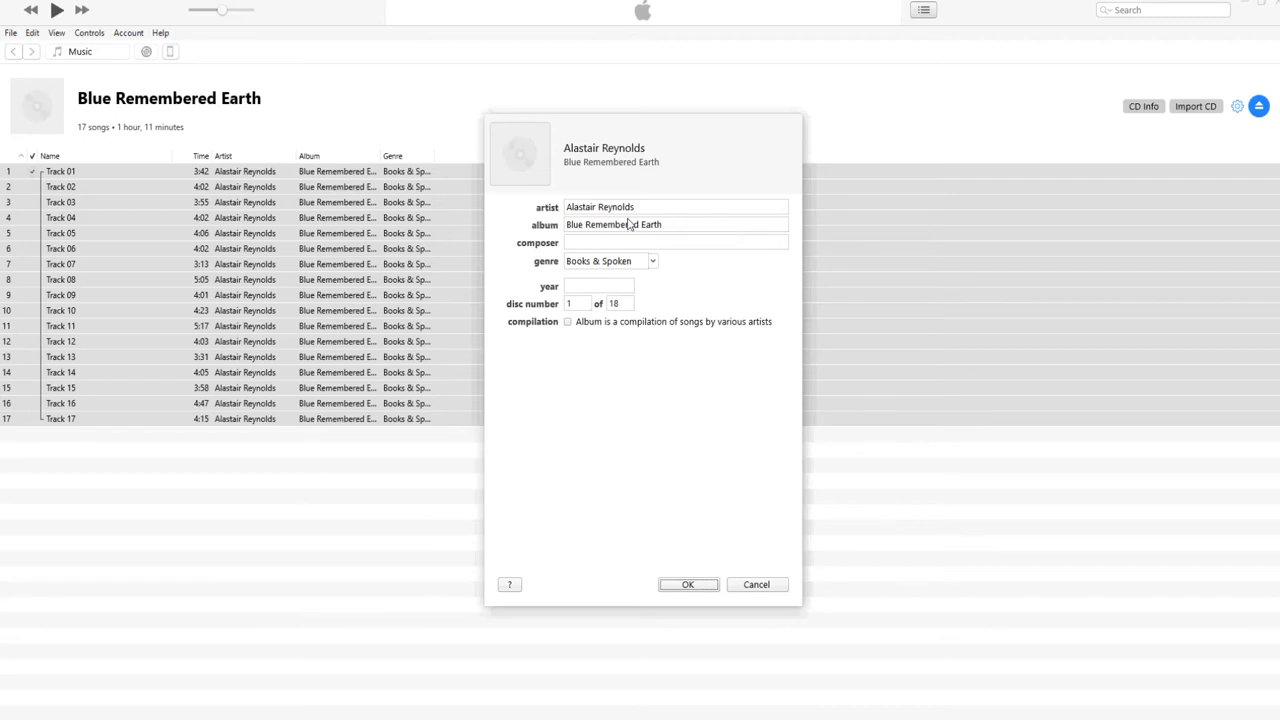
click(576, 306)
click(620, 303)
click(688, 586)
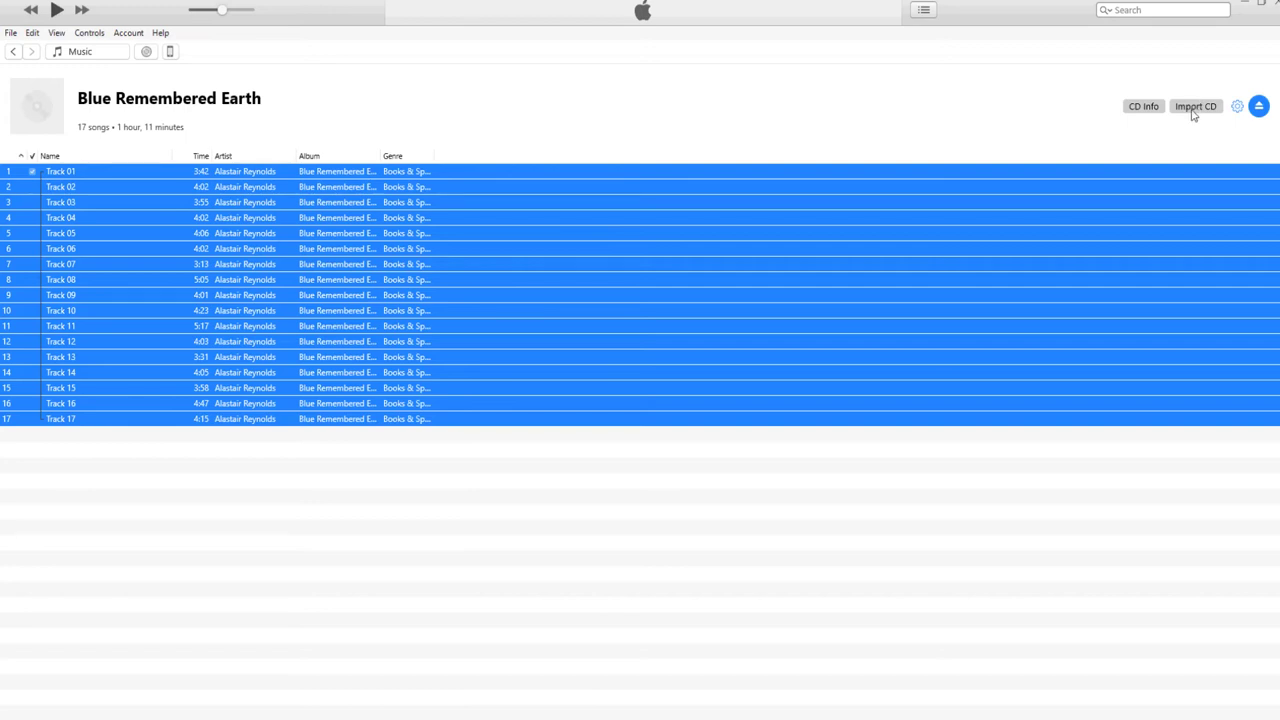
Import the CD into the library using the AAC Encoder with the iTunes Plus setting
click(1191, 107)
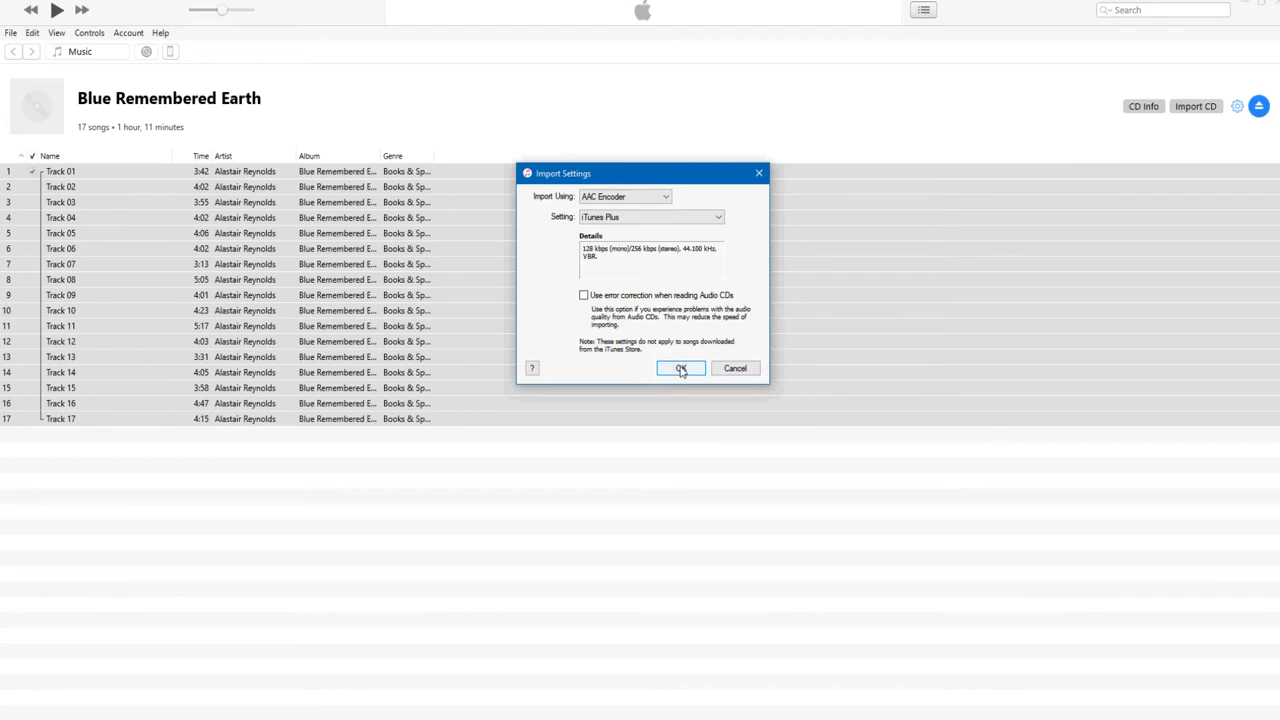
click(681, 369)
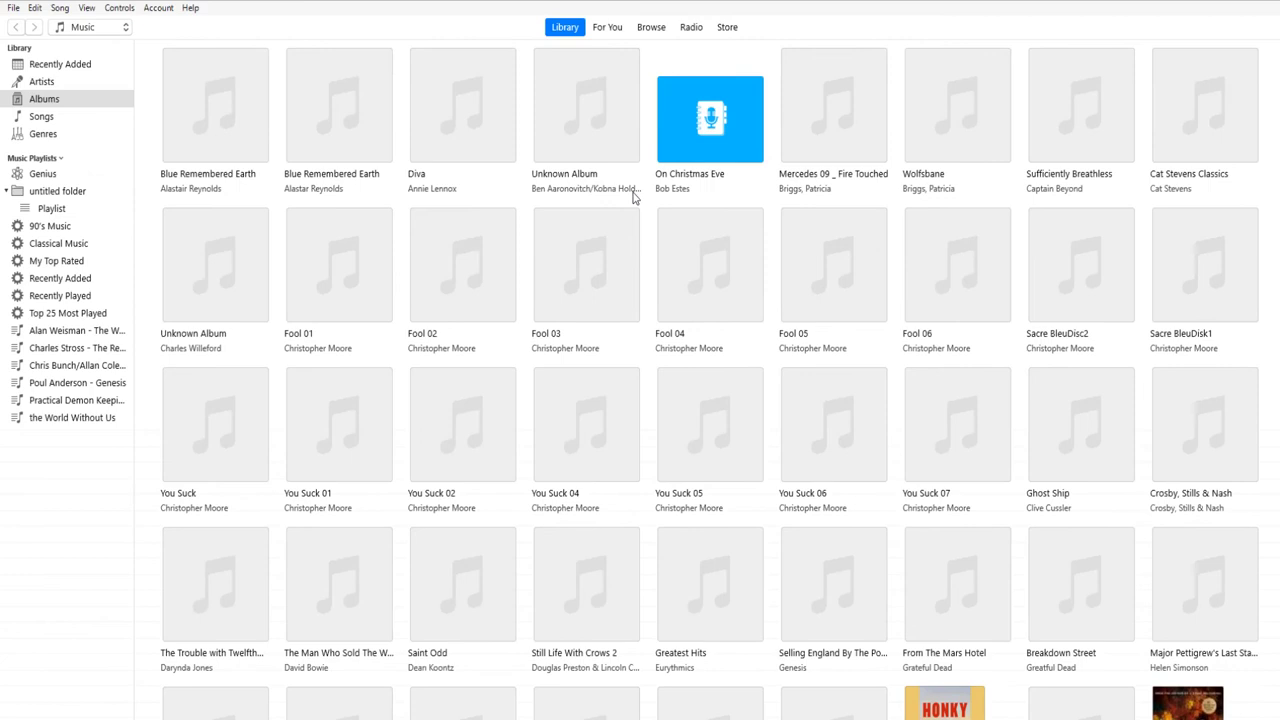
Show the Recently Added playlist and examine the disc lists of the two separate Blue Remembered Earth albums
click(53, 282)
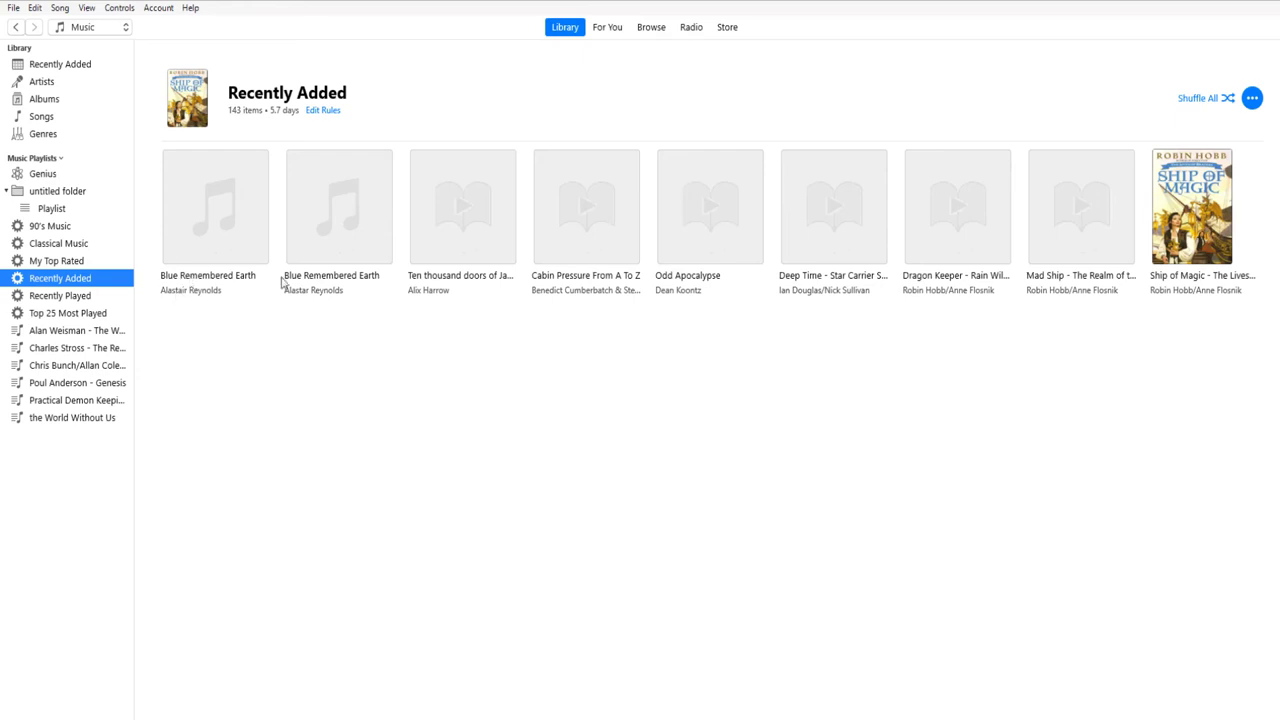
mouse_move(312, 215)
mouse_move(195, 211)
click(224, 211)
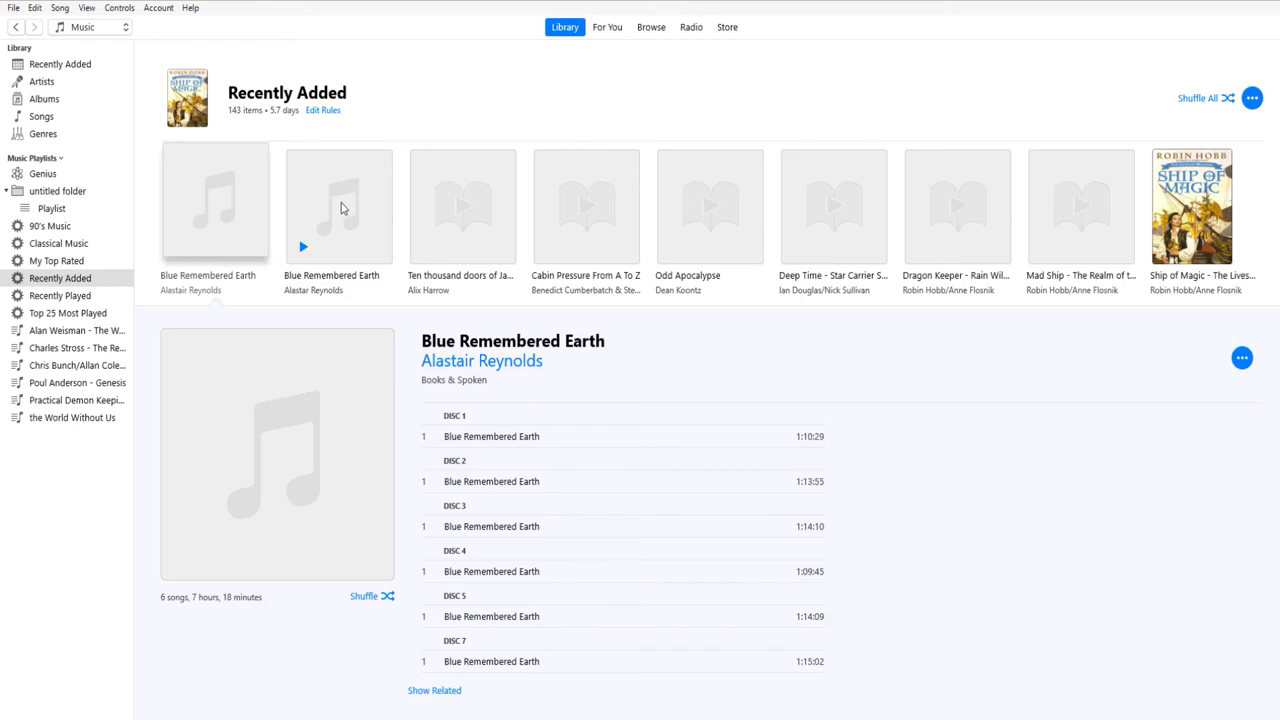
click(340, 207)
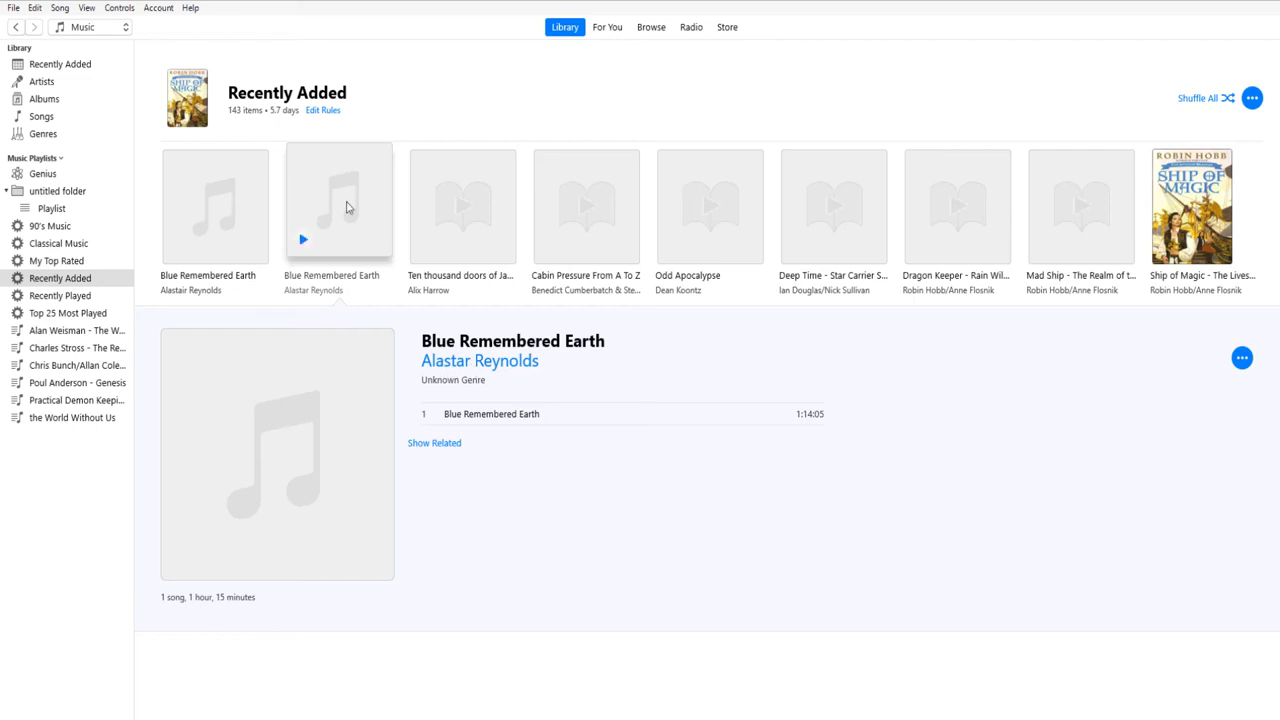
Correct the artist of the single-track Blue Remembered Earth album to Alastair Reynolds in its song info
right_click(346, 206)
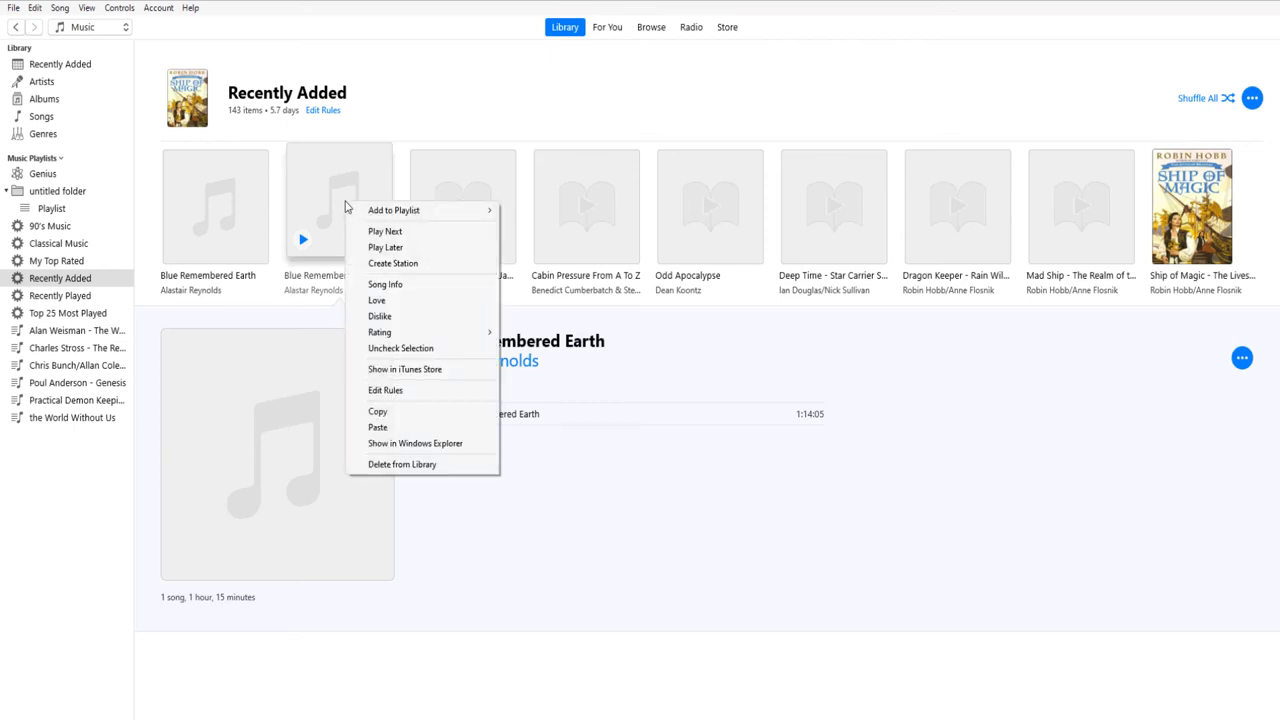
click(395, 285)
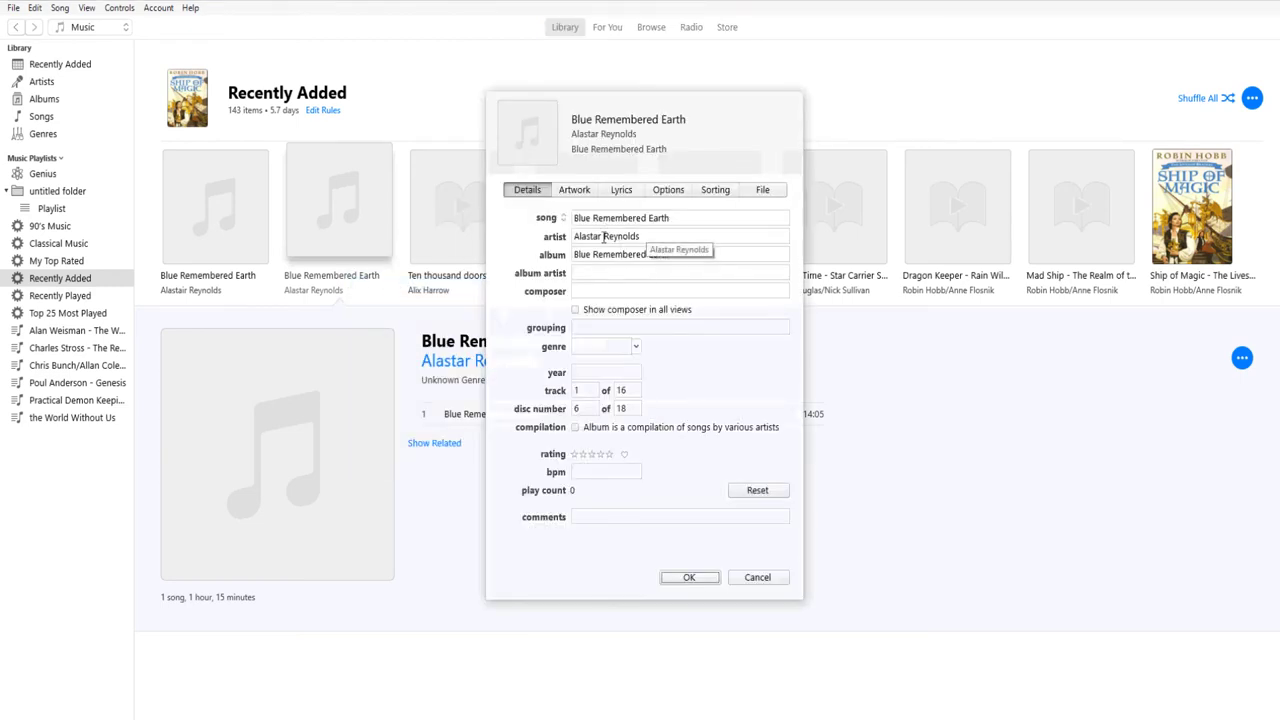
drag(603, 236, 572, 238)
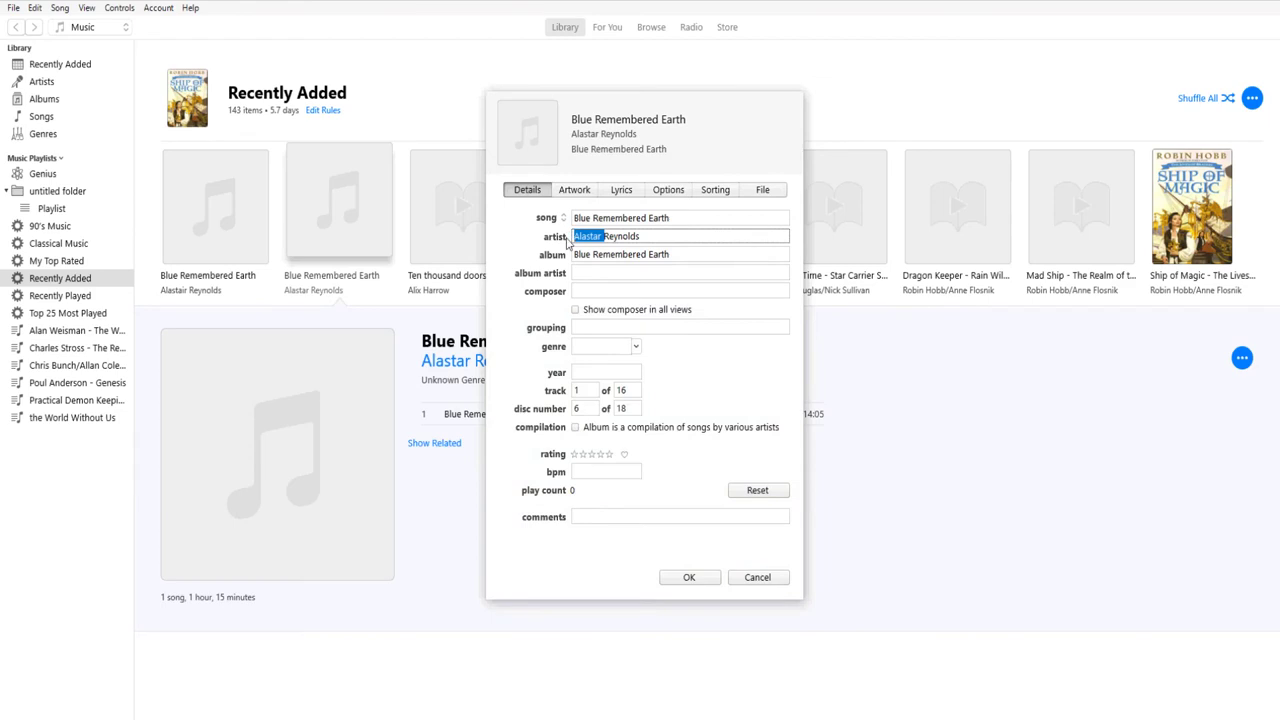
text(A)
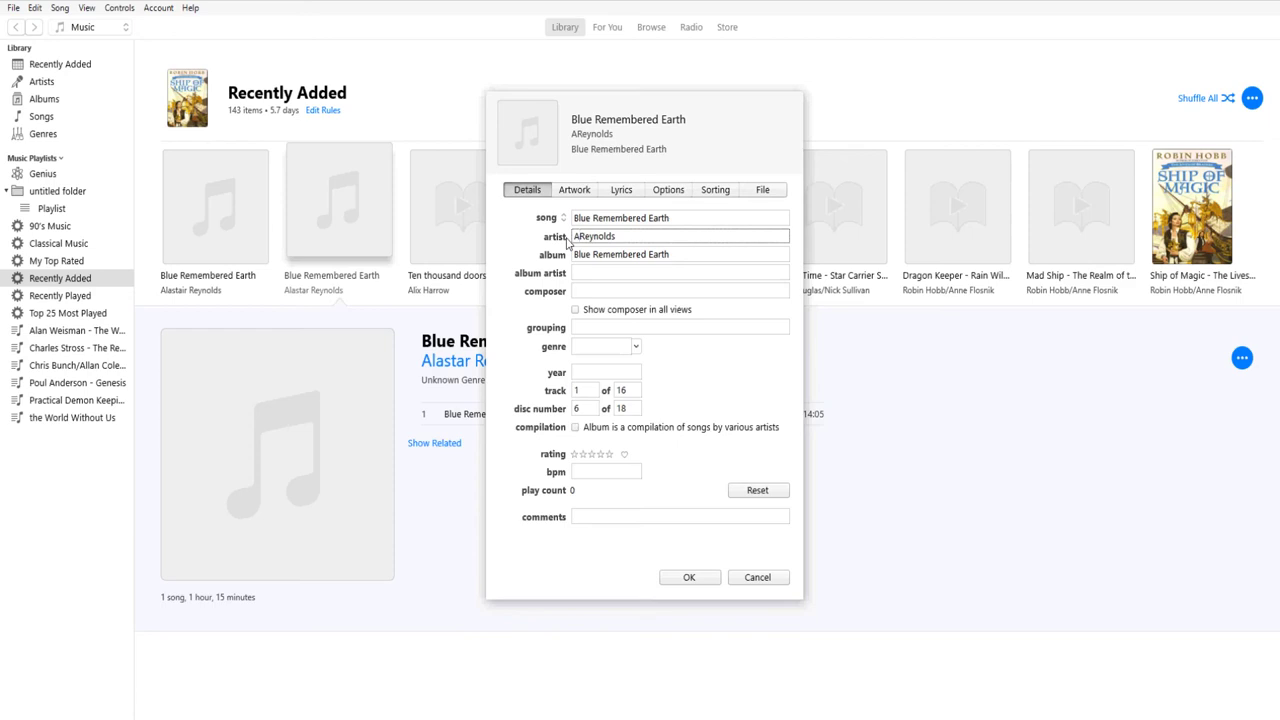
text(lastair)
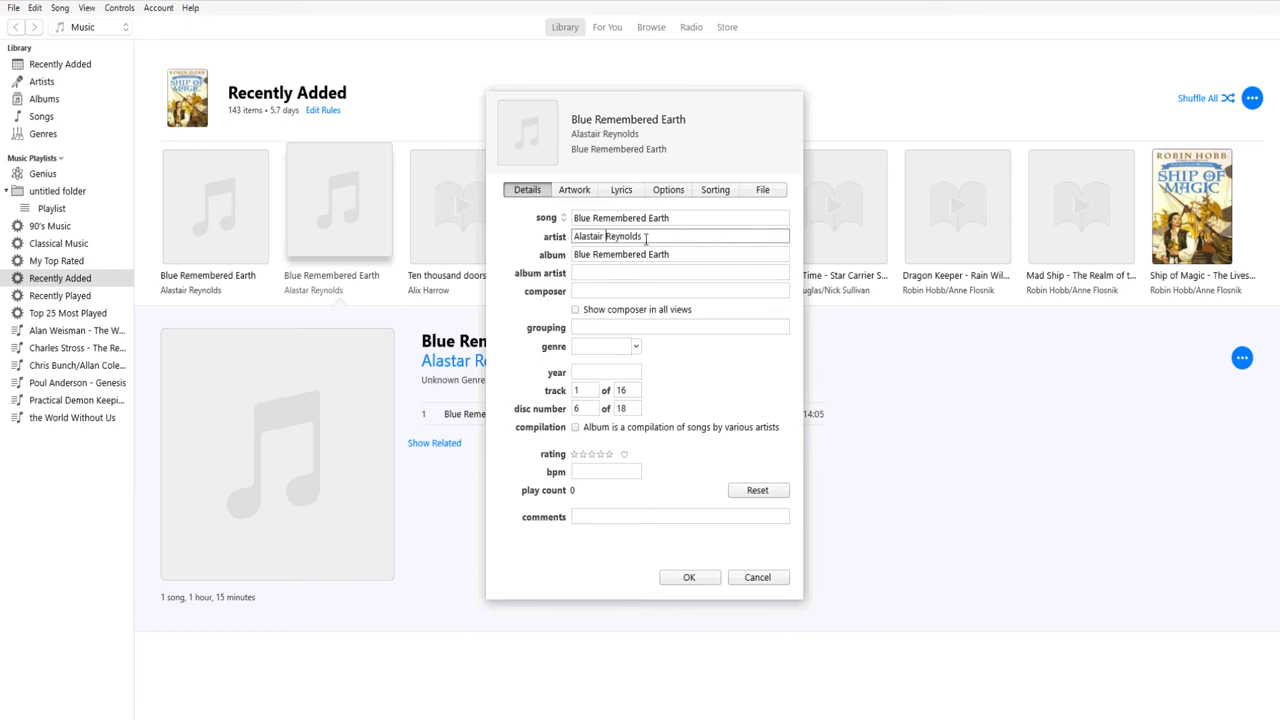
click(697, 579)
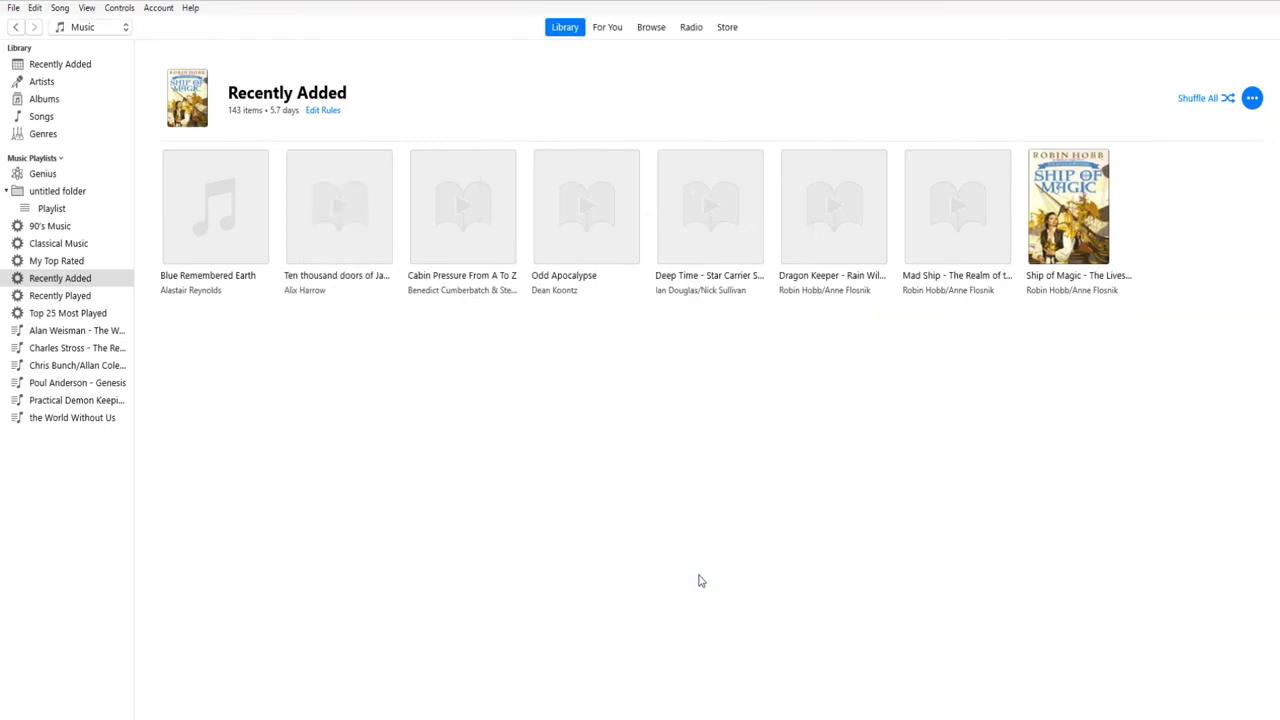
Examine the disc list of the Blue Remembered Earth album and close its details again
mouse_move(343, 187)
mouse_move(258, 207)
click(213, 218)
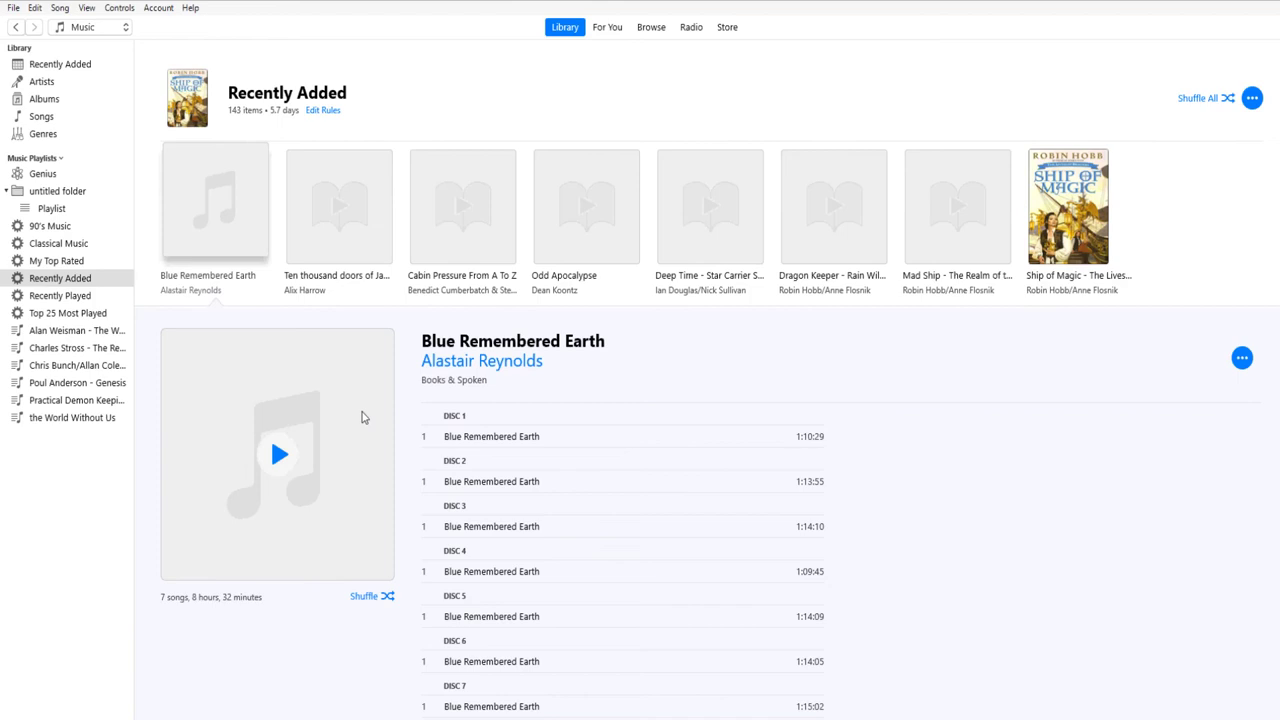
scroll(362, 417, down, 1)
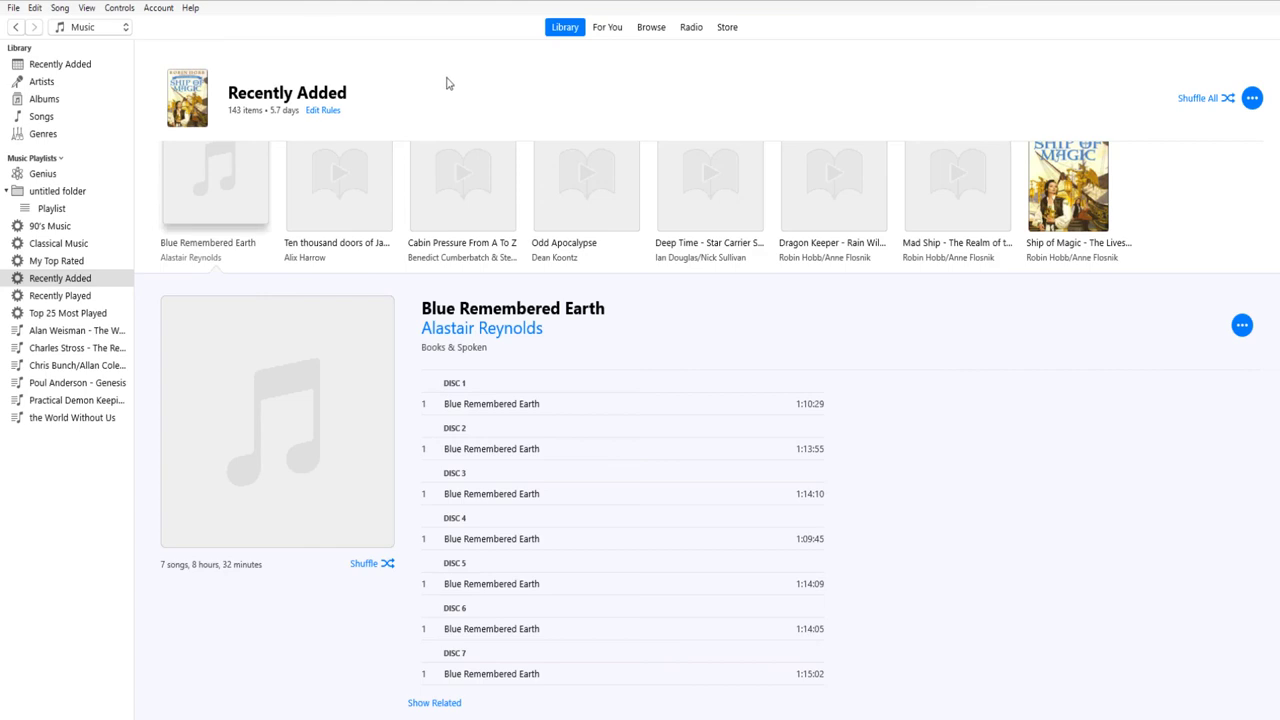
click(400, 177)
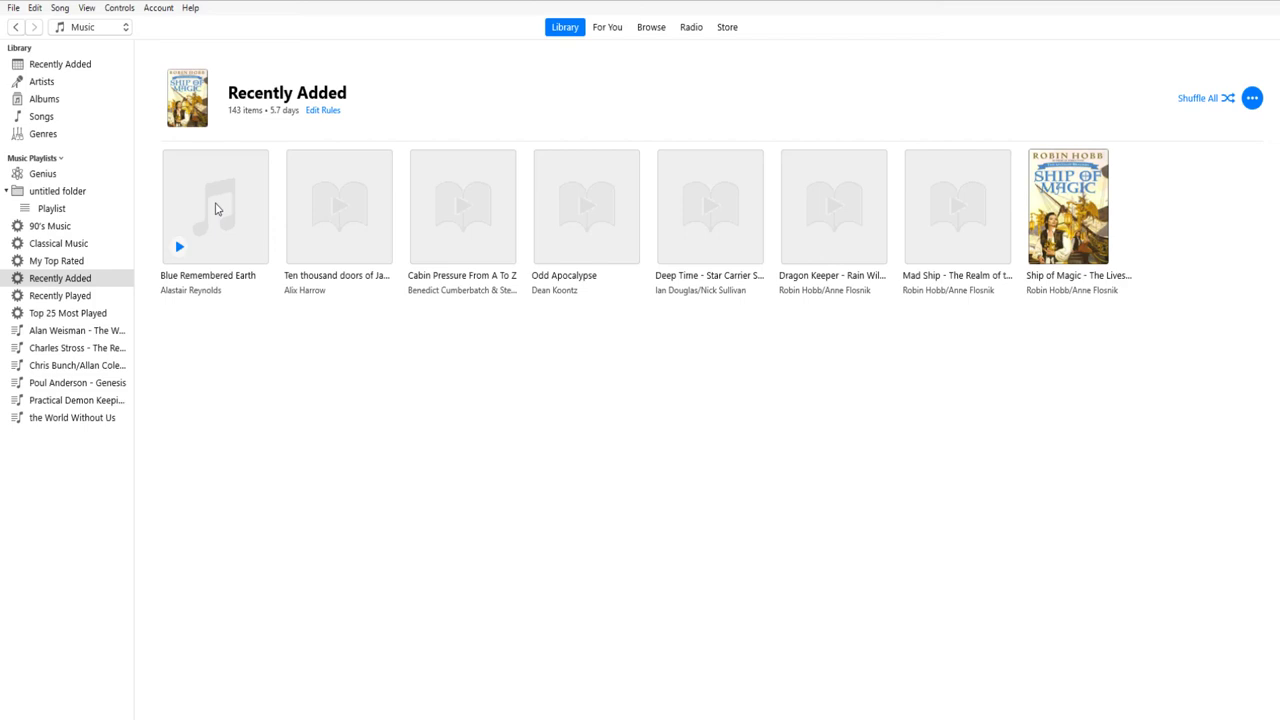
Change the media kind of the whole Blue Remembered Earth album to Audiobook
right_click(215, 208)
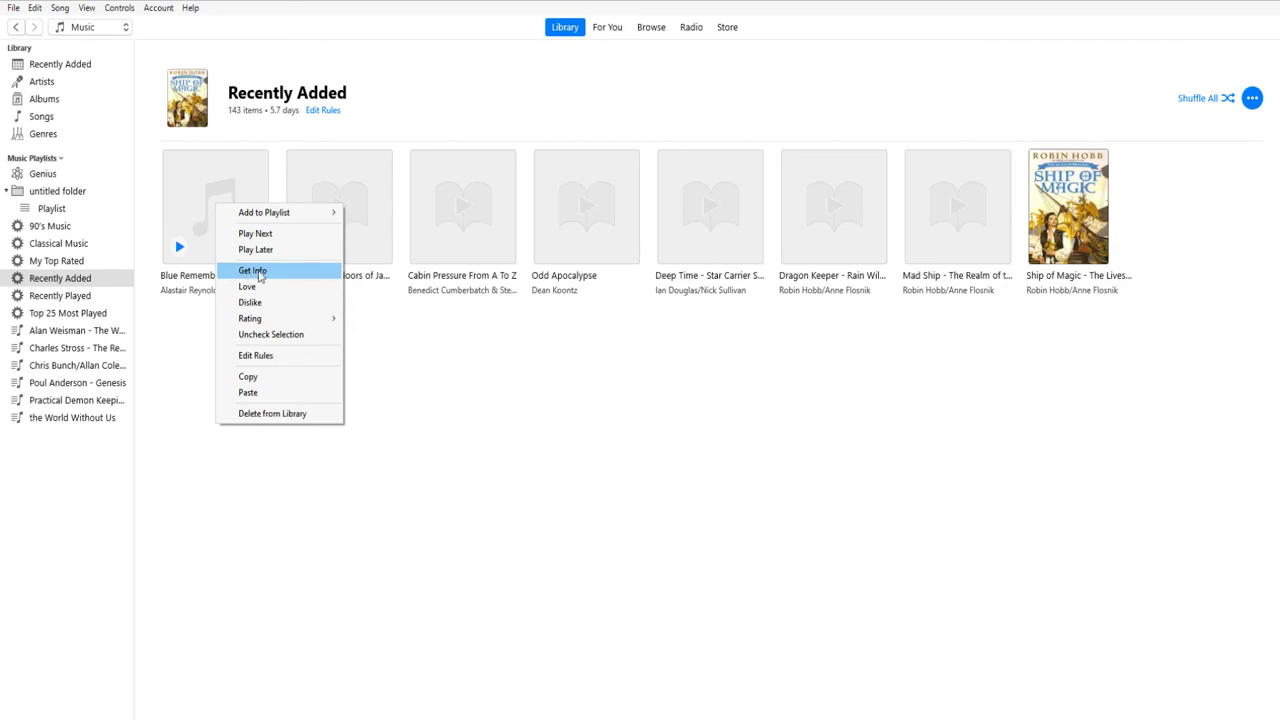
click(256, 271)
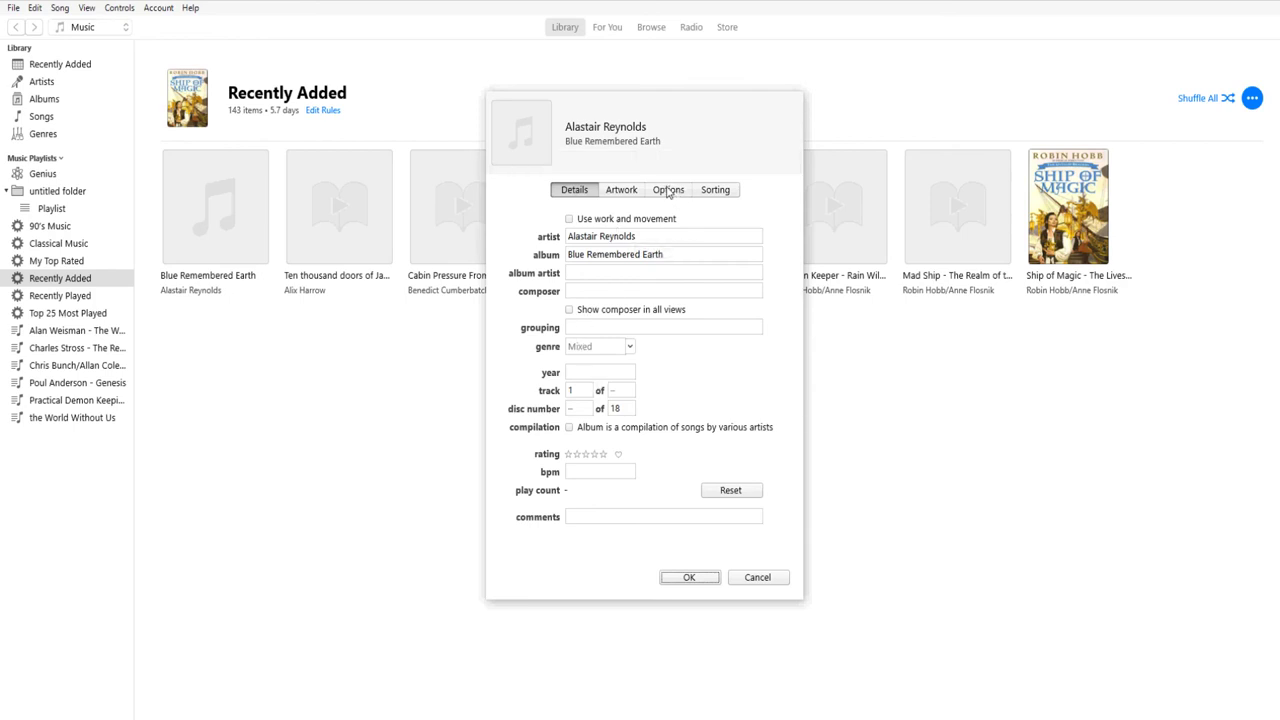
click(668, 191)
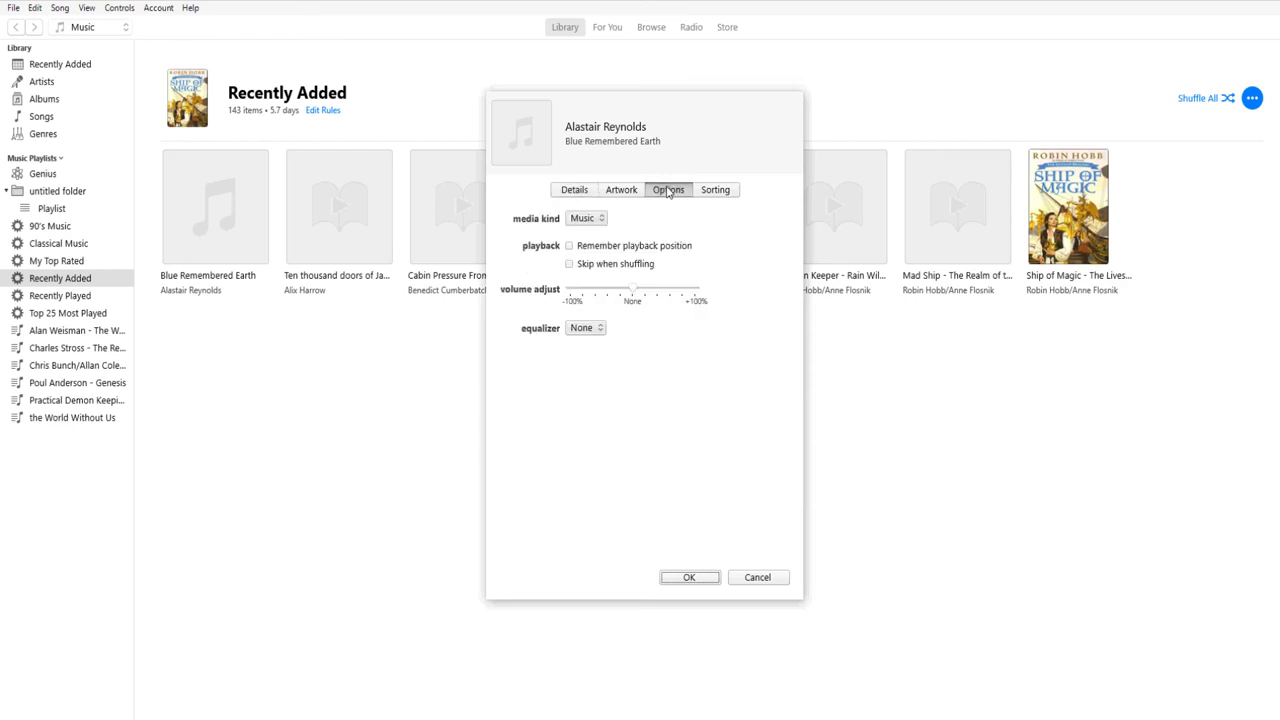
click(603, 220)
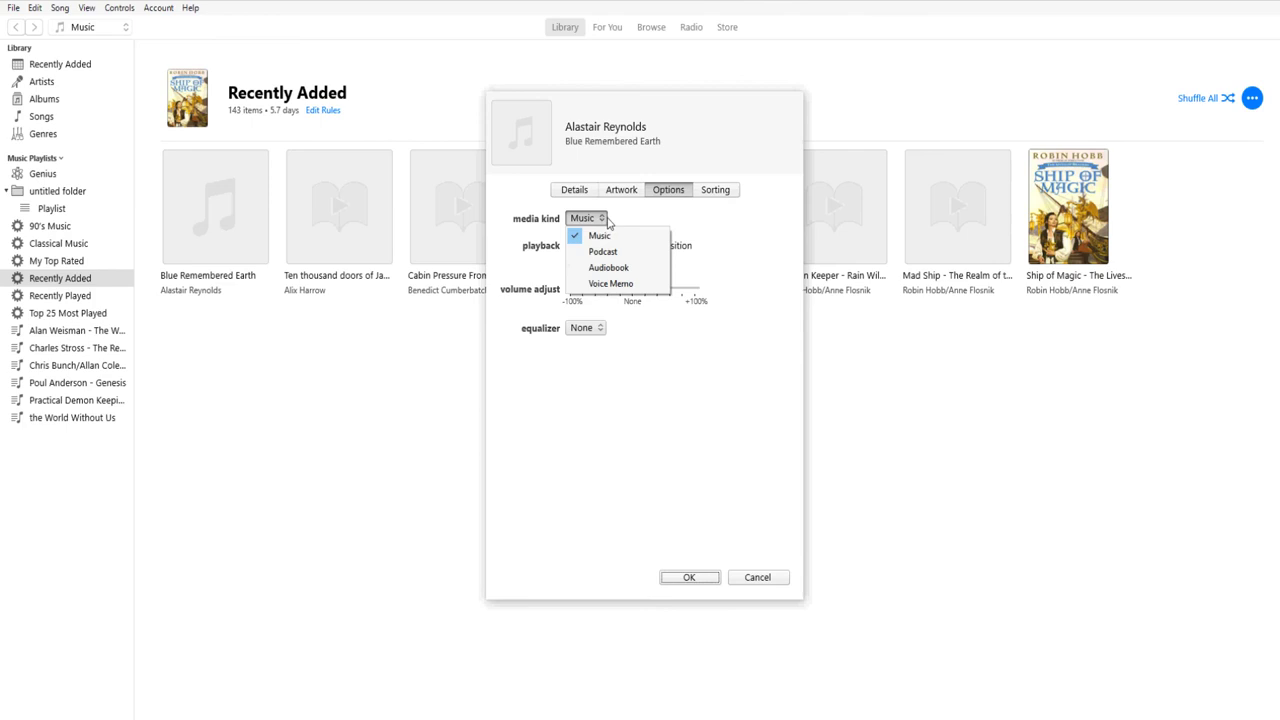
click(597, 269)
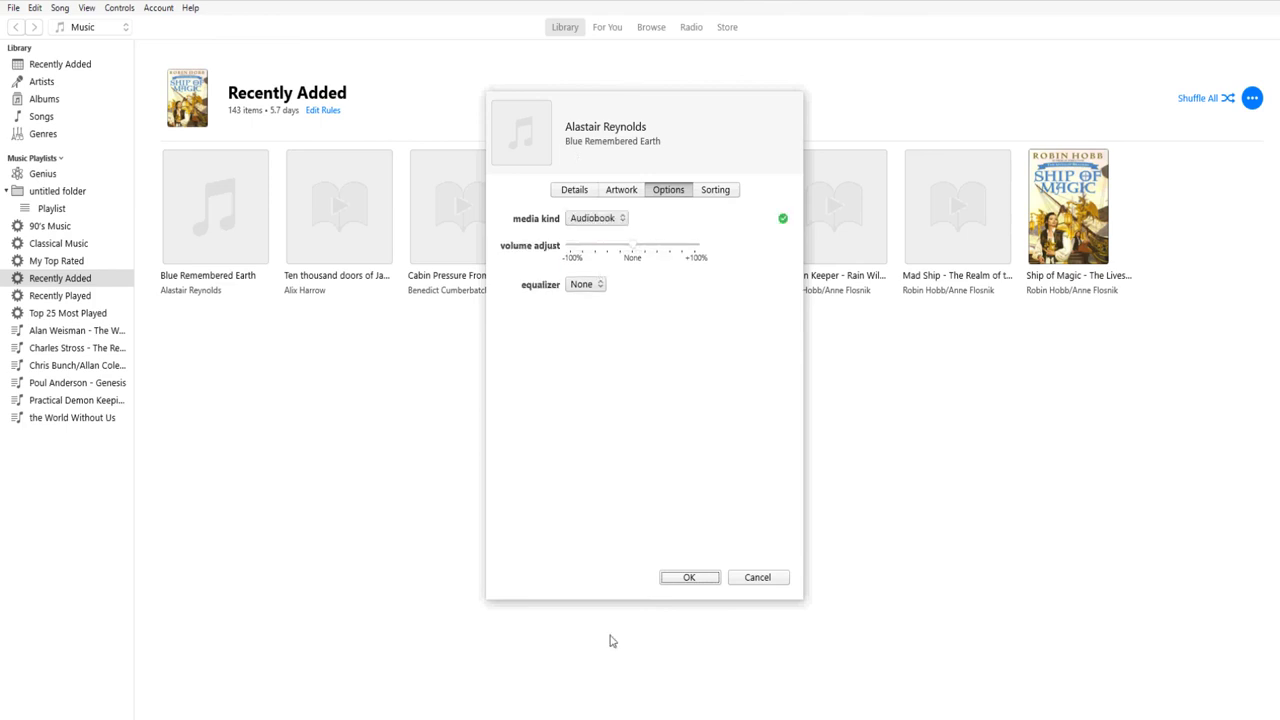
click(690, 578)
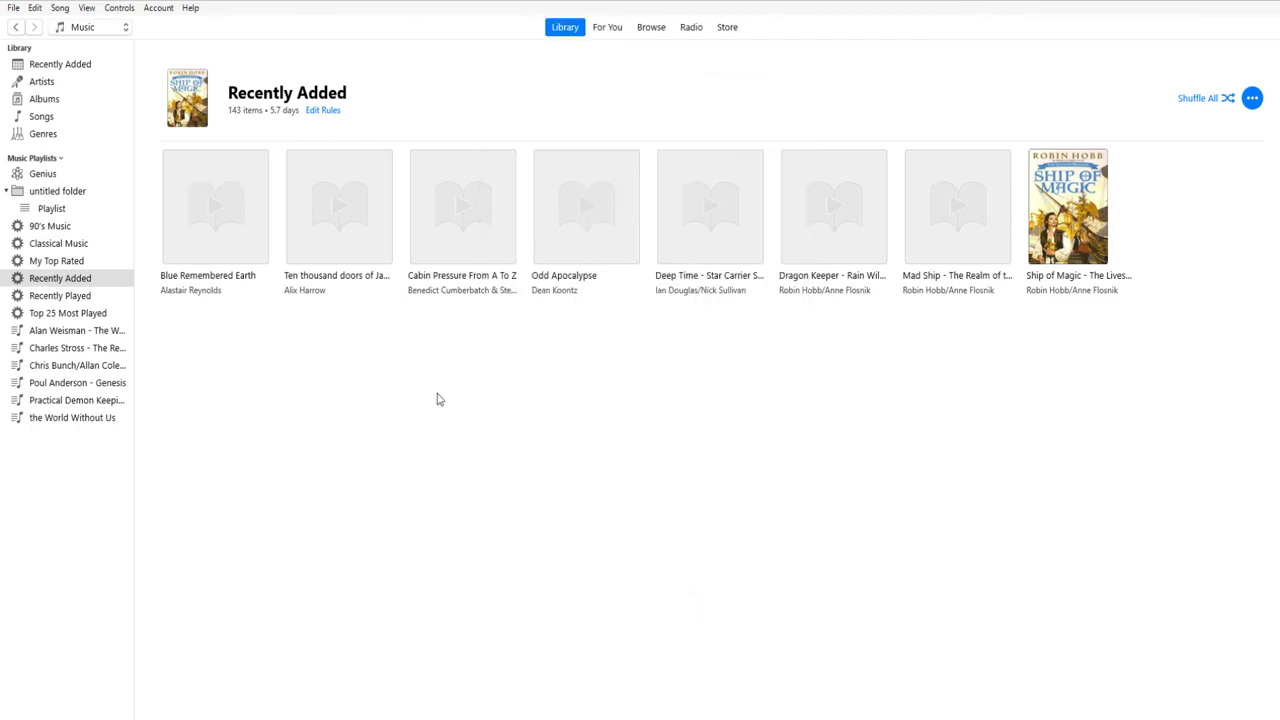
Copy the Blue Remembered Earth audiobook from Recently Added to the connected iPod
mouse_move(171, 217)
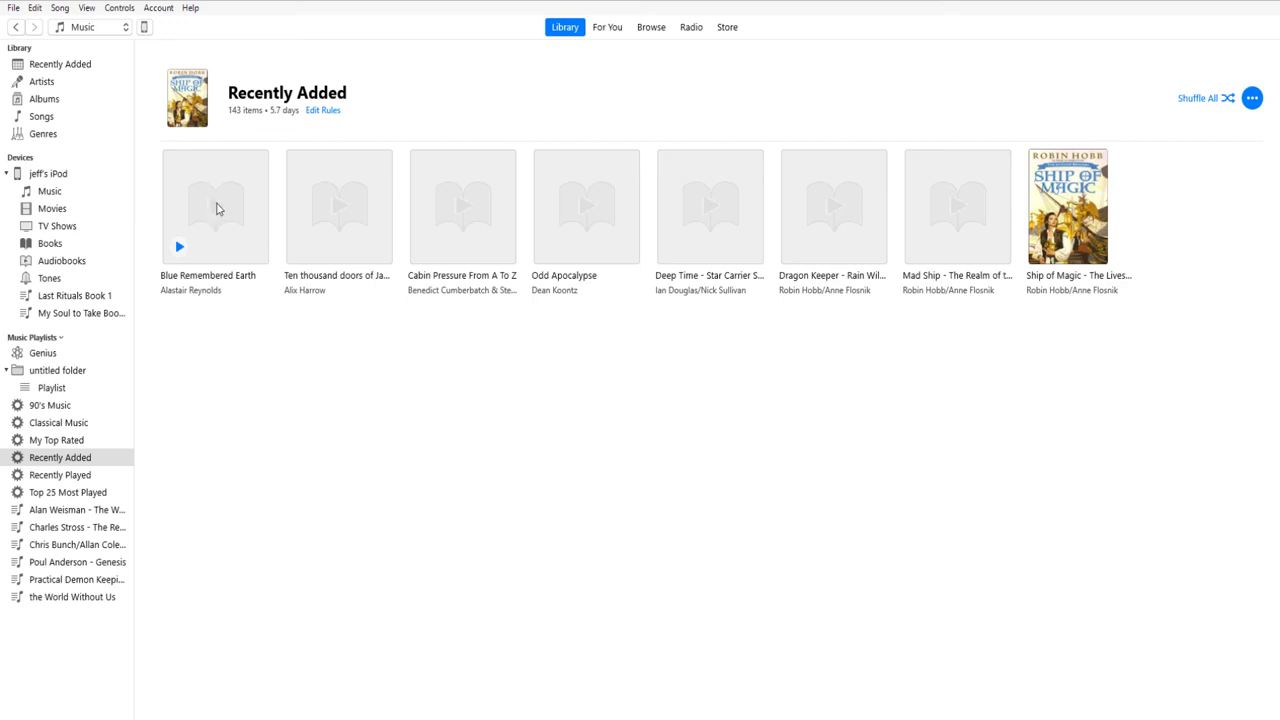
drag(218, 208, 50, 231)
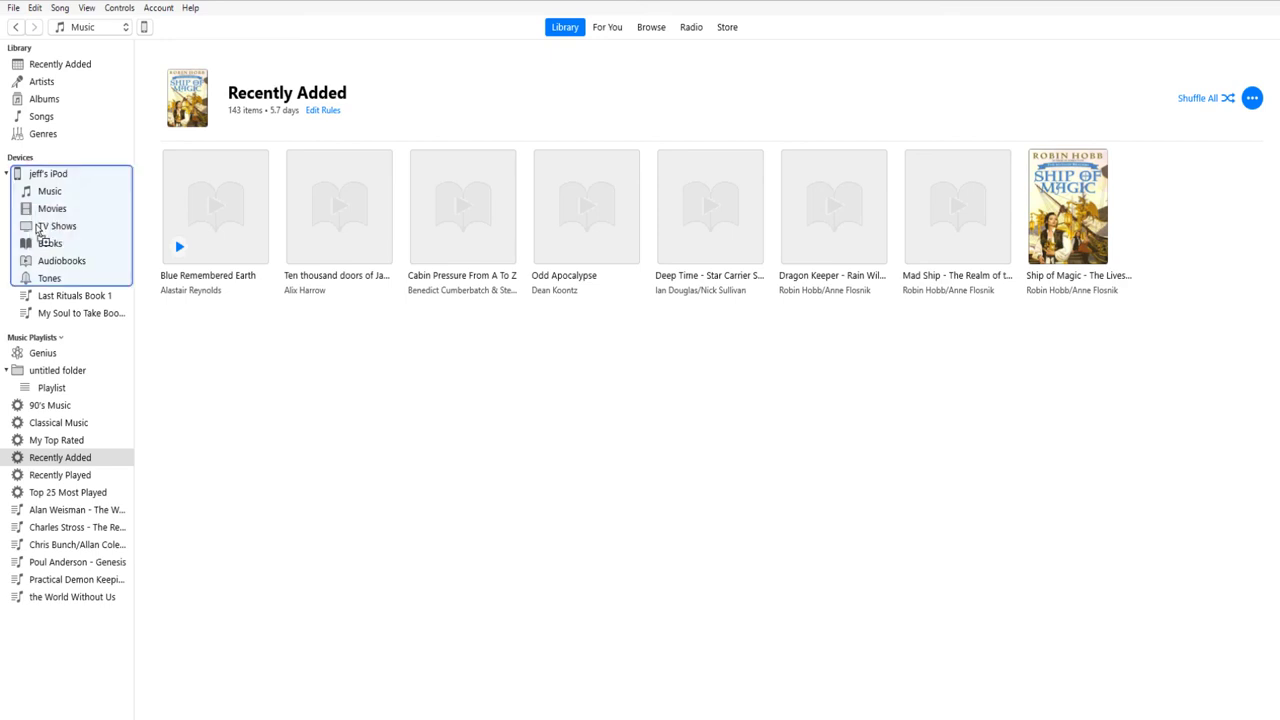